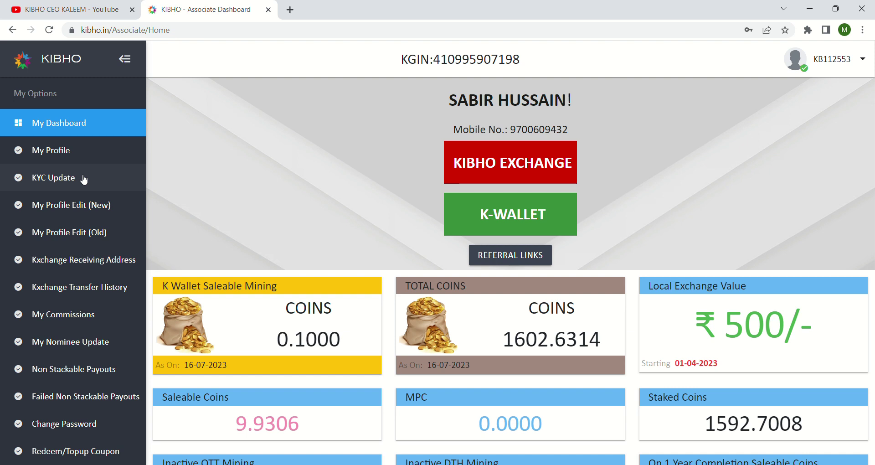
Open the KYC Update form from the sidebar and look over its fields
click(76, 181)
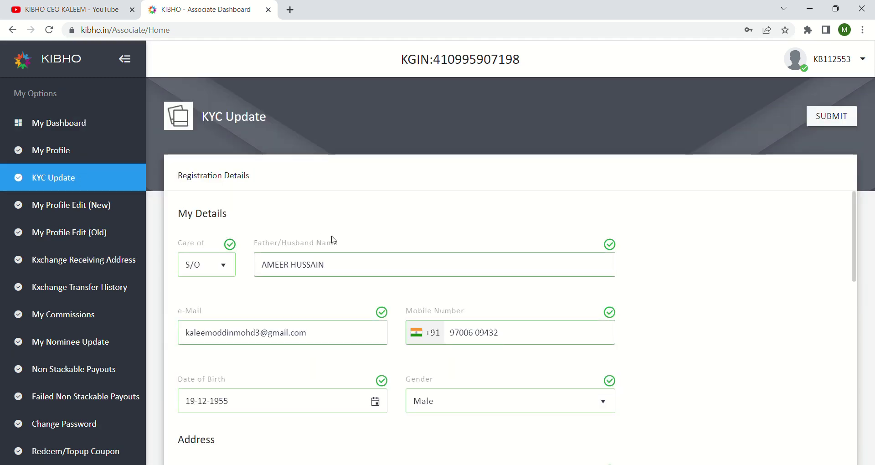
scroll(335, 236, down, 2)
scroll(339, 237, up, 1)
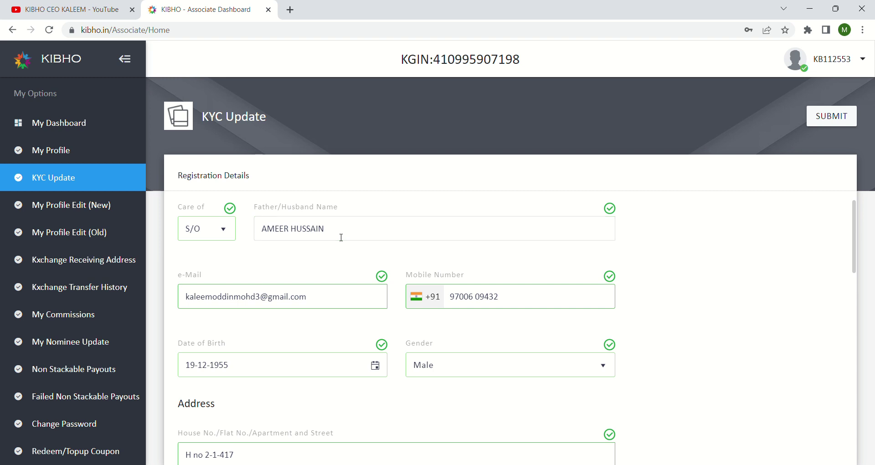
scroll(339, 237, down, 1)
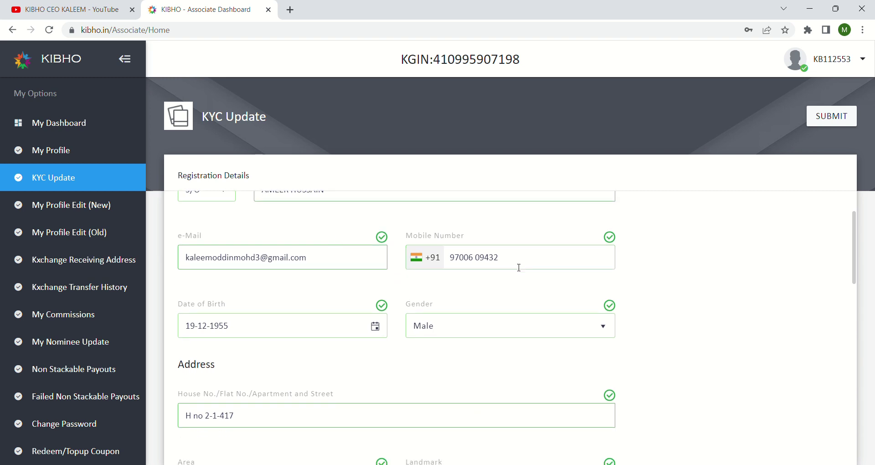
Replace the old Mobile Number with the corrected mobile number
click(527, 264)
key(BackSpace)
key(BackSpace)
key(BackSpace)
key(BackSpace)
key(BackSpace)
key(BackSpace)
key(BackSpace)
key(BackSpace)
key(BackSpace)
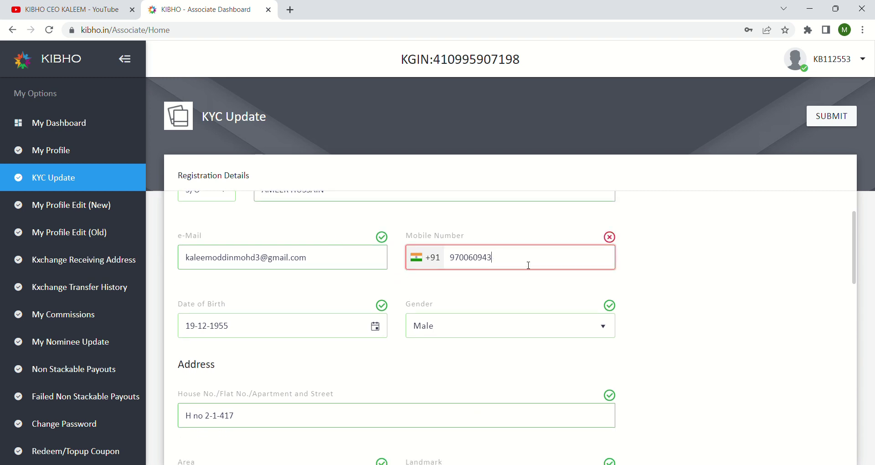
key(BackSpace)
key(BackSpace)
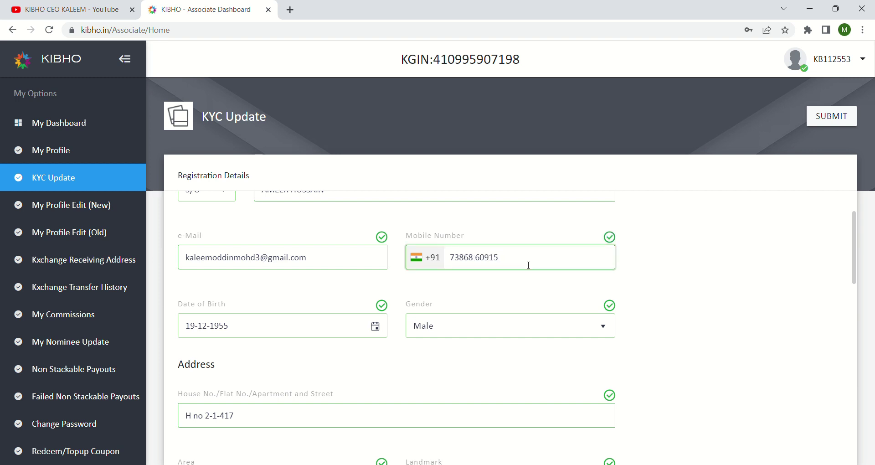
scroll(529, 265, down, 2)
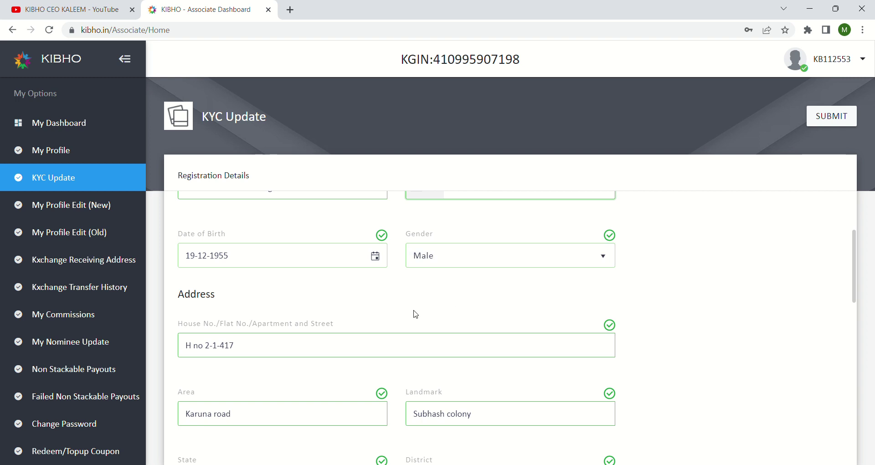
scroll(478, 304, down, 2)
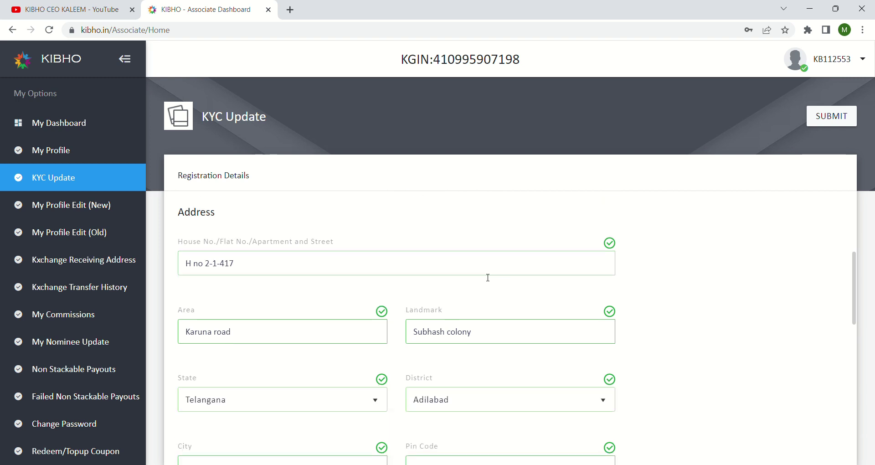
scroll(537, 301, down, 3)
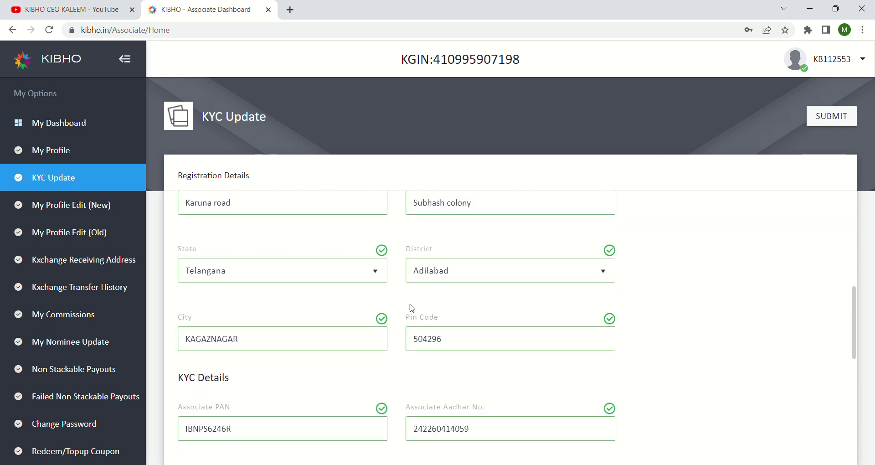
scroll(480, 302, down, 2)
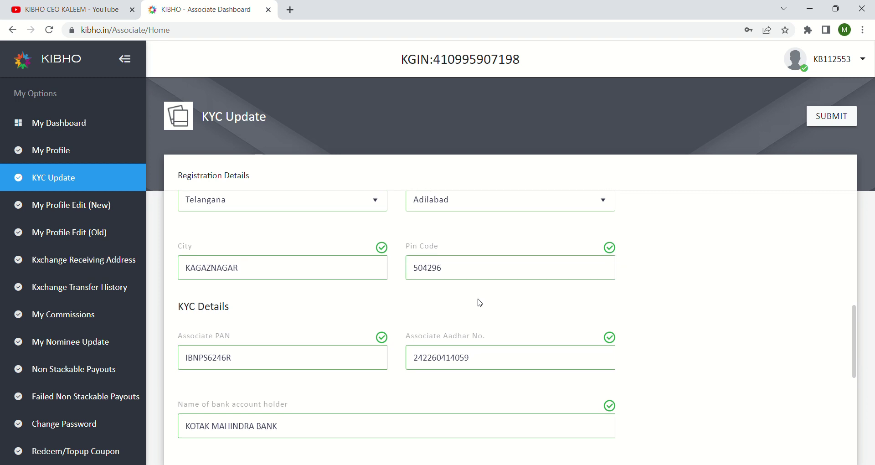
scroll(478, 302, down, 1)
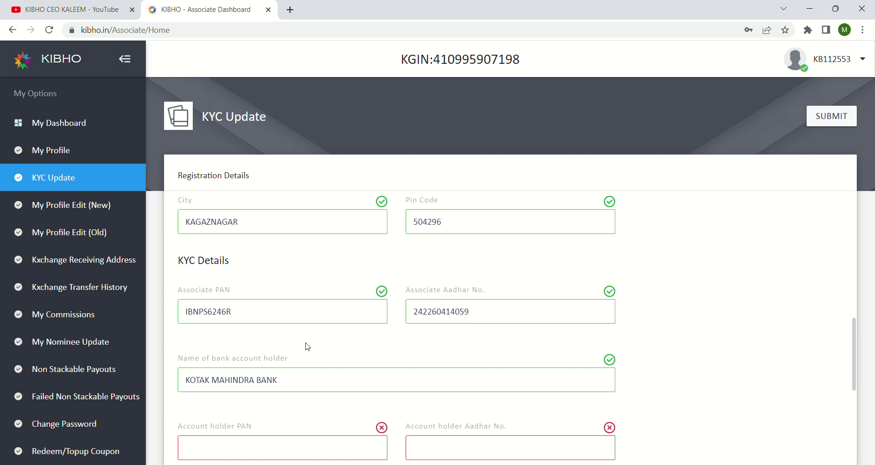
scroll(307, 346, up, 1)
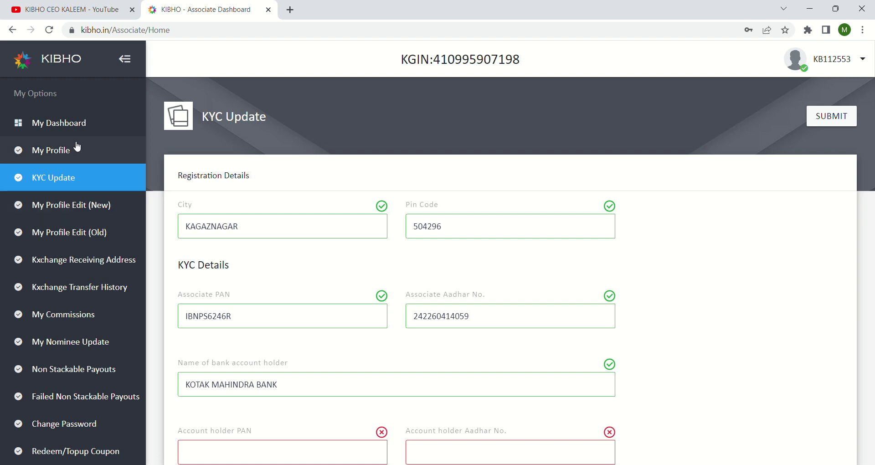
Return to My Dashboard, showing 1602.6314 total coins, 9.9306 saleable and 1592.7008 staked
click(25, 129)
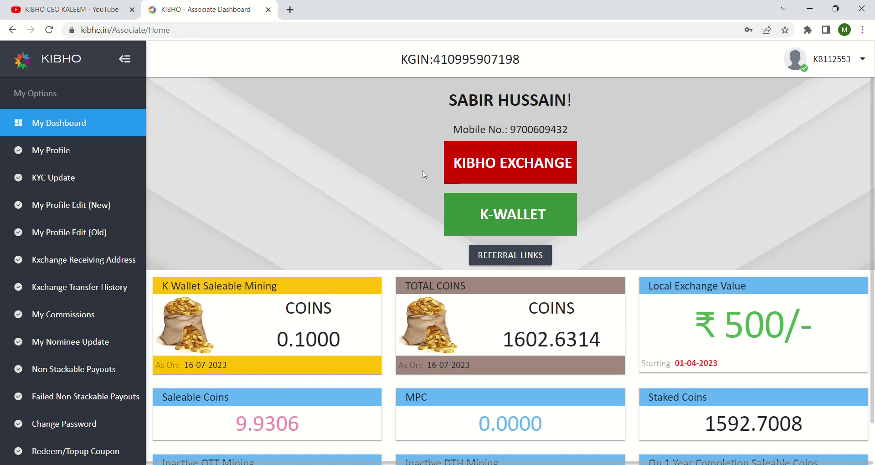
Reopen the KYC Update form from the sidebar
click(76, 178)
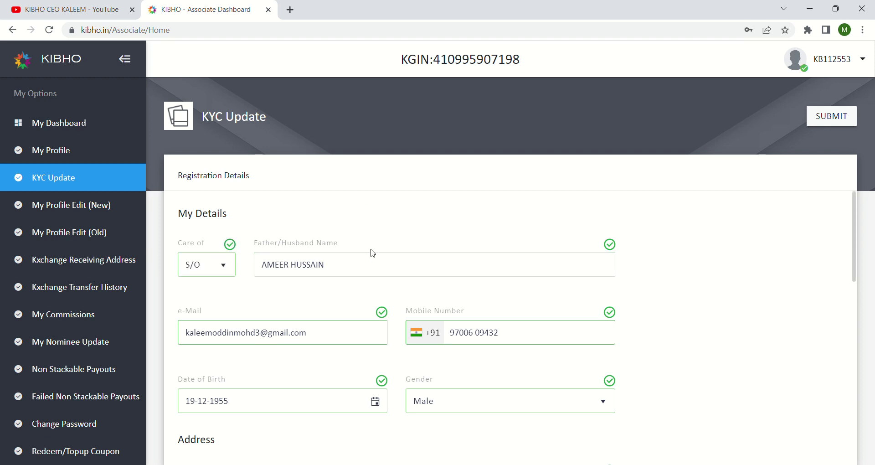
scroll(390, 278, down, 3)
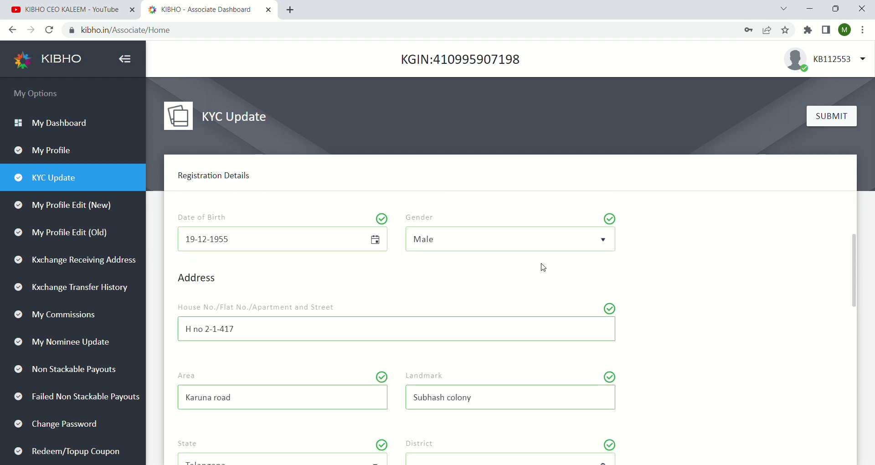
scroll(540, 267, up, 3)
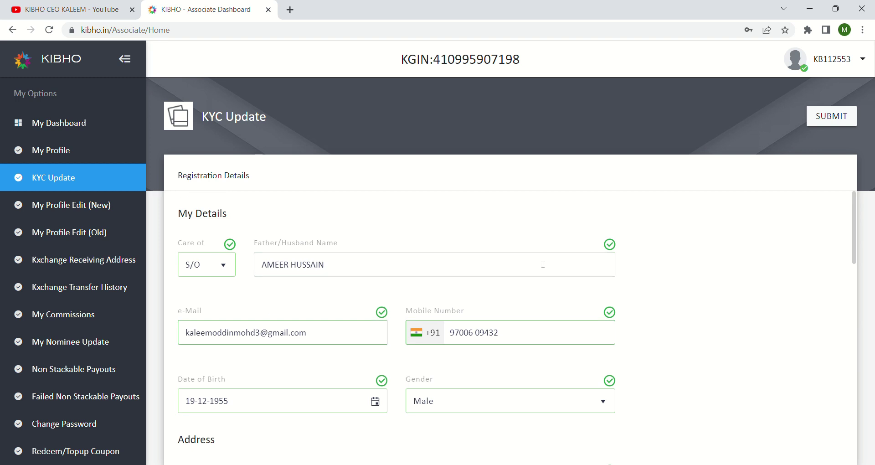
Delete the existing Mobile Number and enter the corrected mobile number again
click(540, 339)
key(BackSpace)
key(BackSpace)
key(BackSpace)
key(BackSpace)
key(BackSpace)
key(BackSpace)
key(BackSpace)
key(BackSpace)
key(BackSpace)
key(BackSpace)
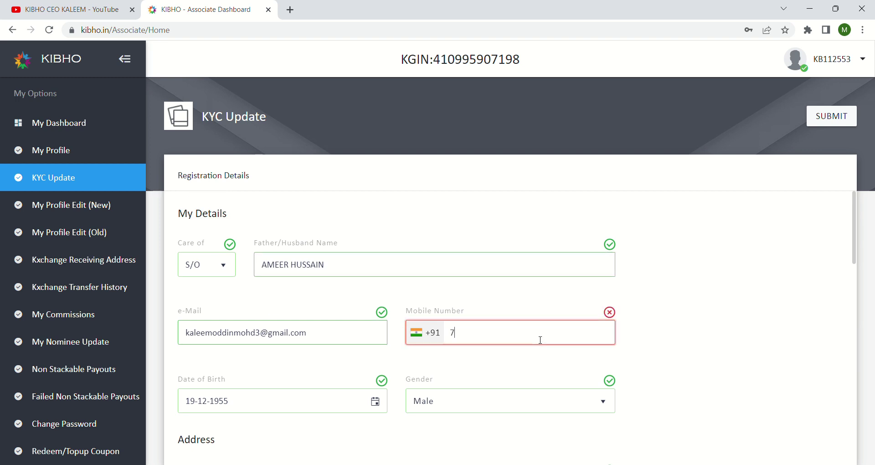
scroll(540, 340, down, 8)
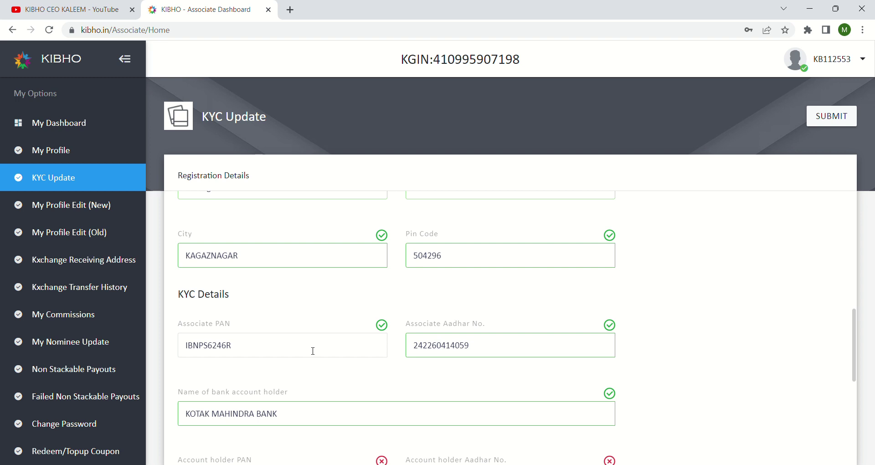
click(313, 351)
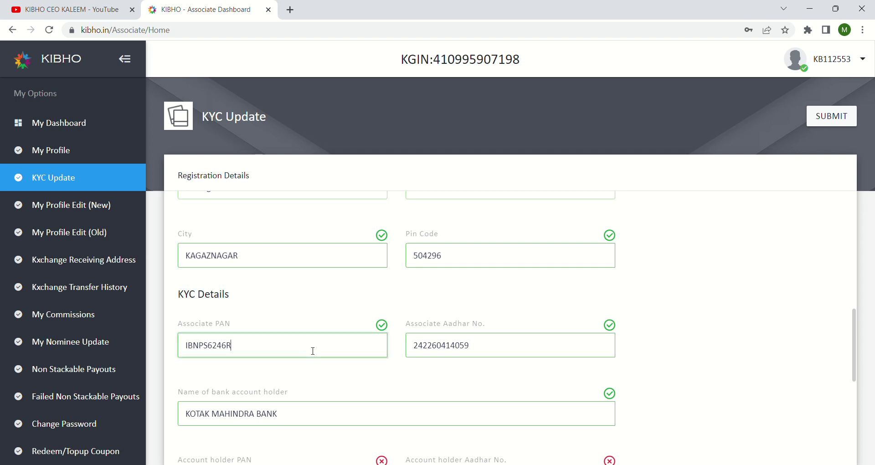
Fix the Associate PAN's ending so it ends in capital E, then move to Associate Aadhar No
key(BackSpace)
key(BackSpace)
key(BackSpace)
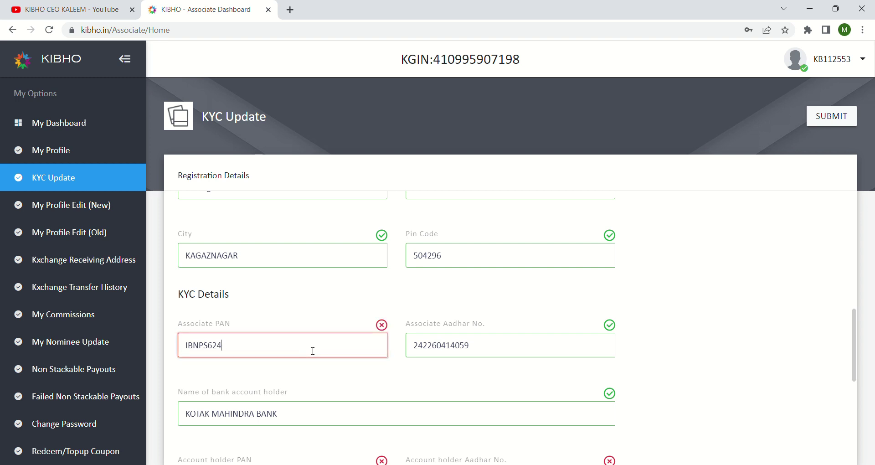
text(46e)
key(BackSpace)
text(E)
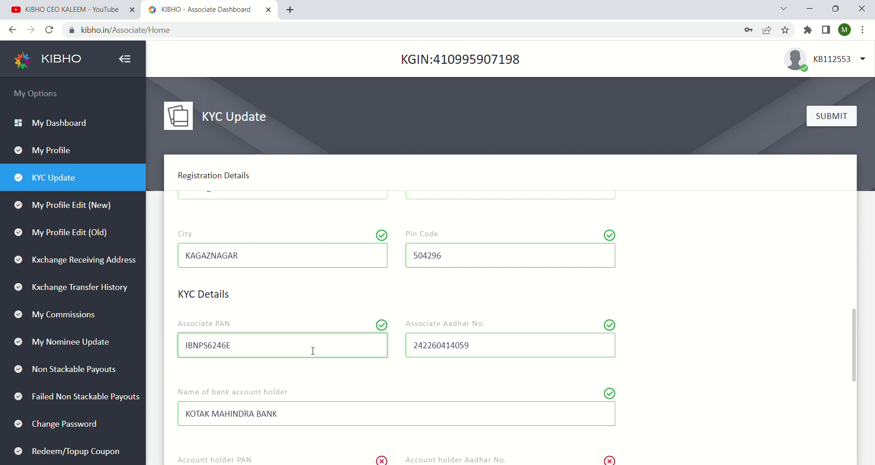
click(520, 344)
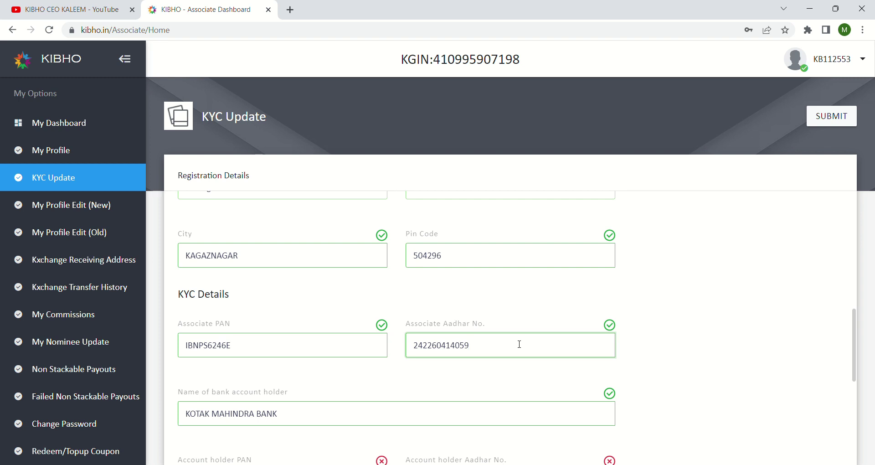
scroll(488, 381, down, 2)
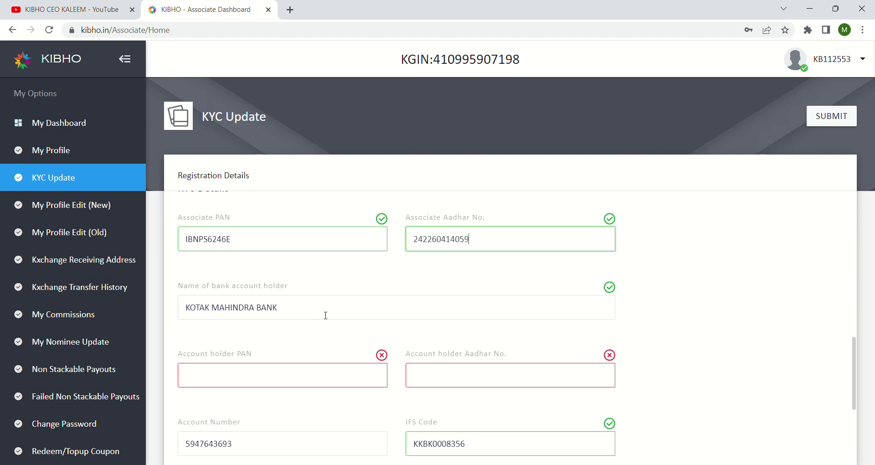
scroll(326, 316, up, 1)
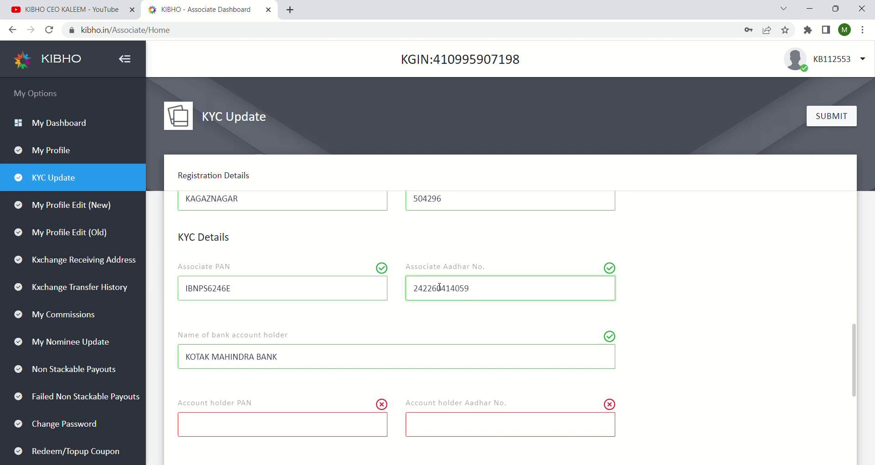
scroll(314, 341, down, 3)
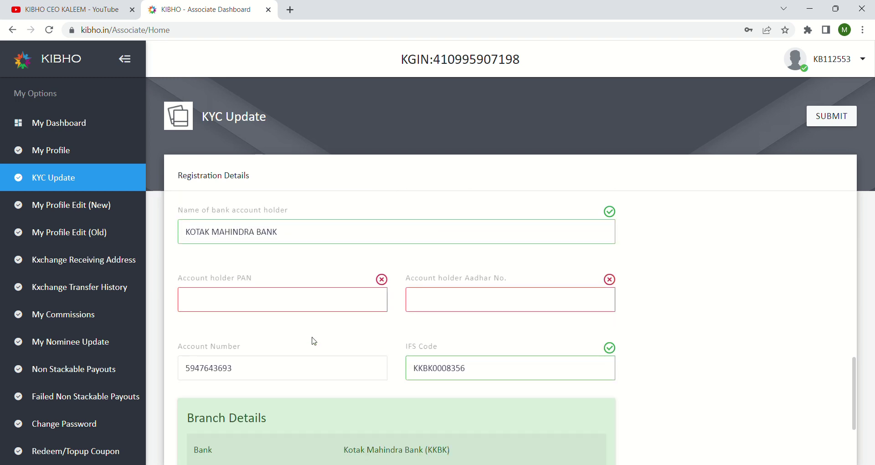
scroll(313, 341, up, 1)
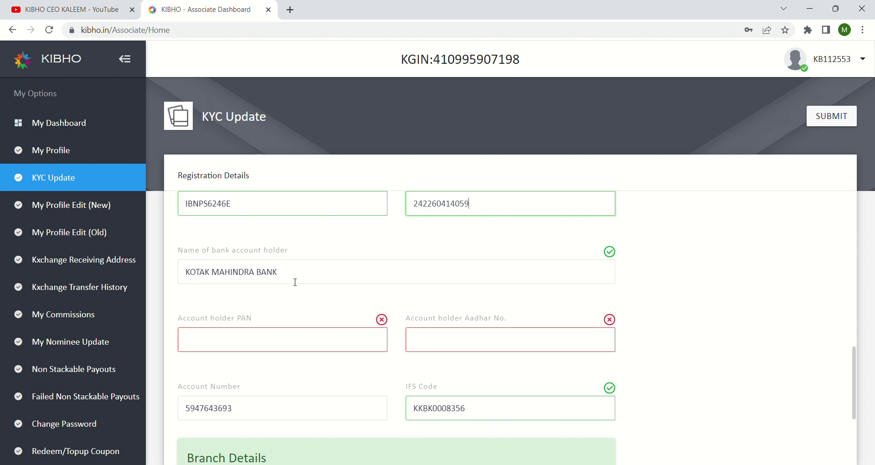
Enter the associate's PAN number in the Account holder PAN field
click(244, 342)
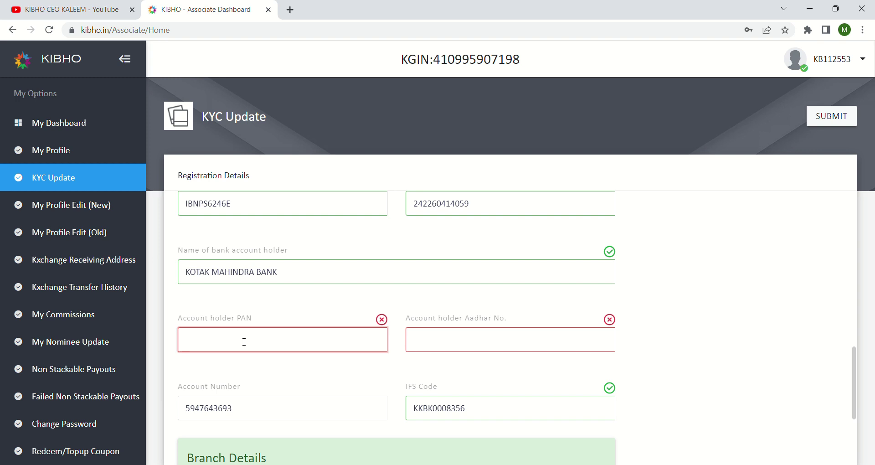
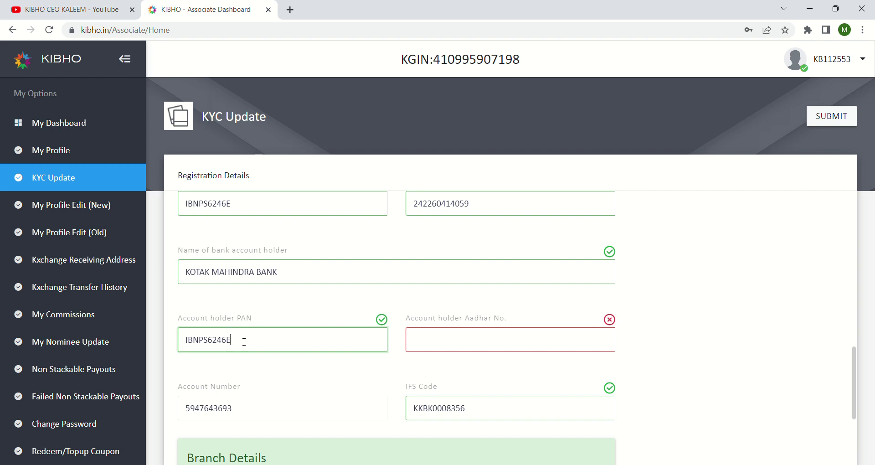
click(423, 344)
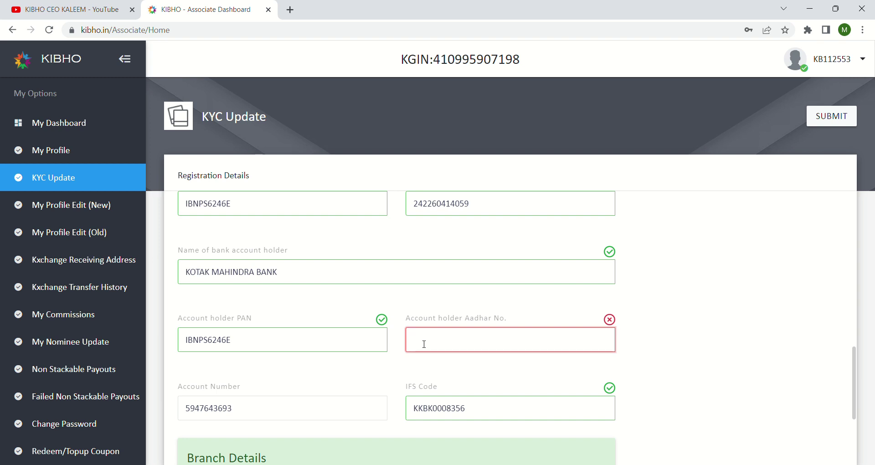
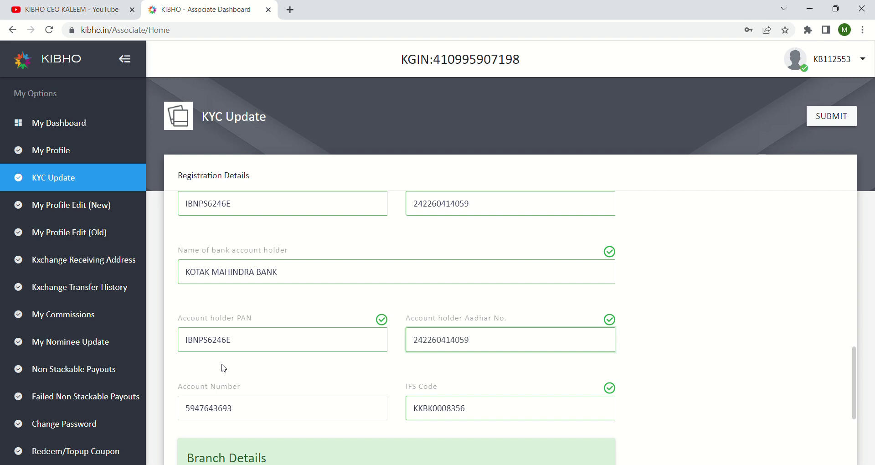
Enter the associate's Aadhaar number in the Account holder Aadhar No. field
scroll(223, 368, down, 4)
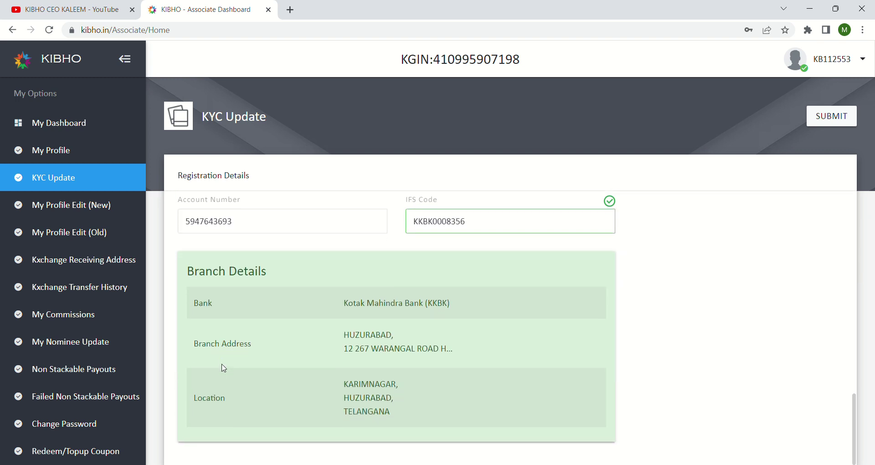
scroll(224, 368, up, 8)
scroll(226, 368, up, 9)
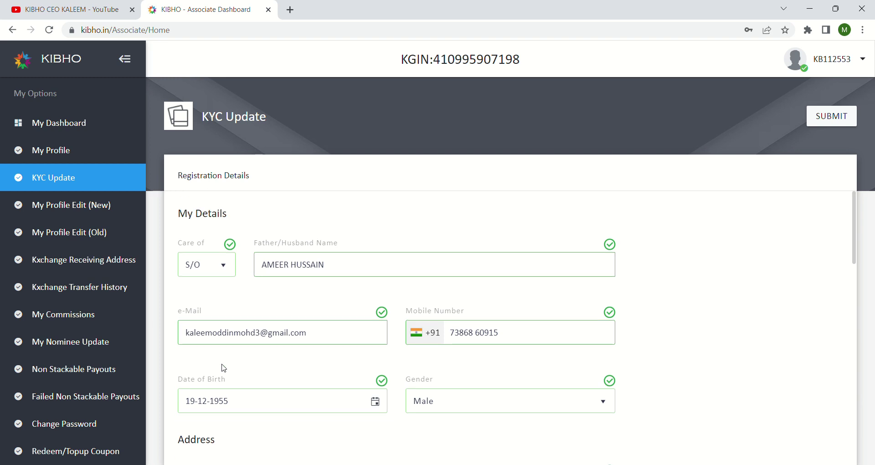
scroll(224, 368, down, 5)
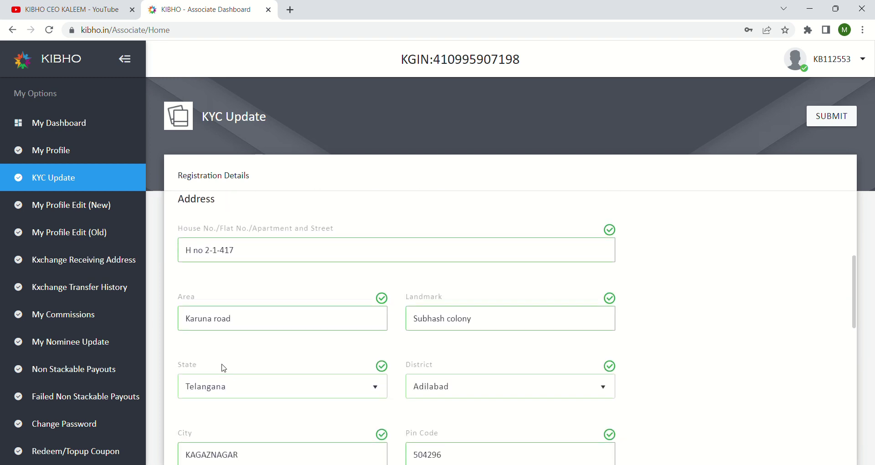
scroll(223, 368, down, 7)
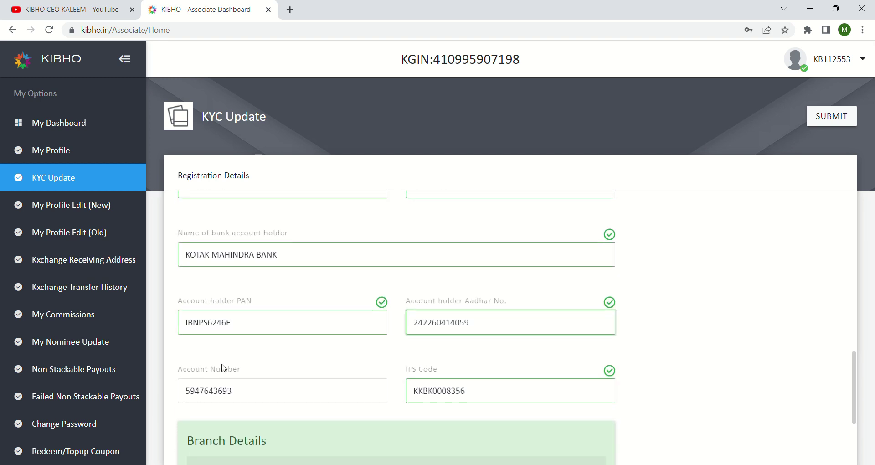
scroll(224, 368, up, 2)
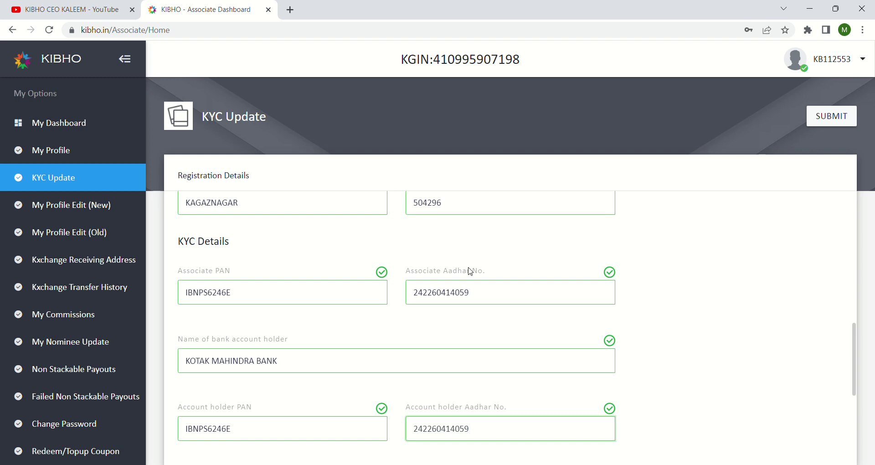
scroll(470, 321, down, 1)
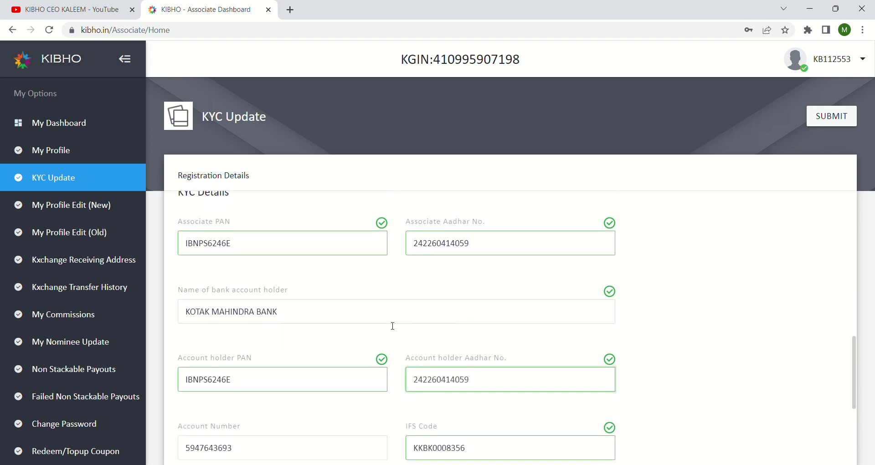
scroll(393, 326, down, 1)
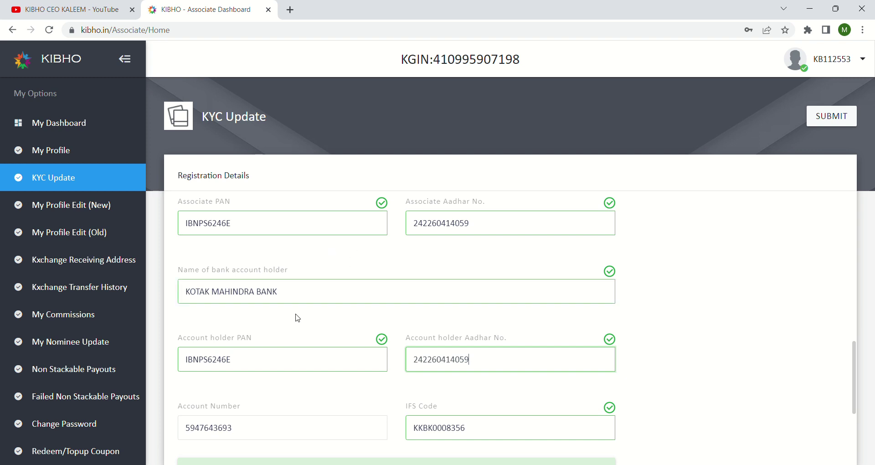
scroll(319, 332, down, 3)
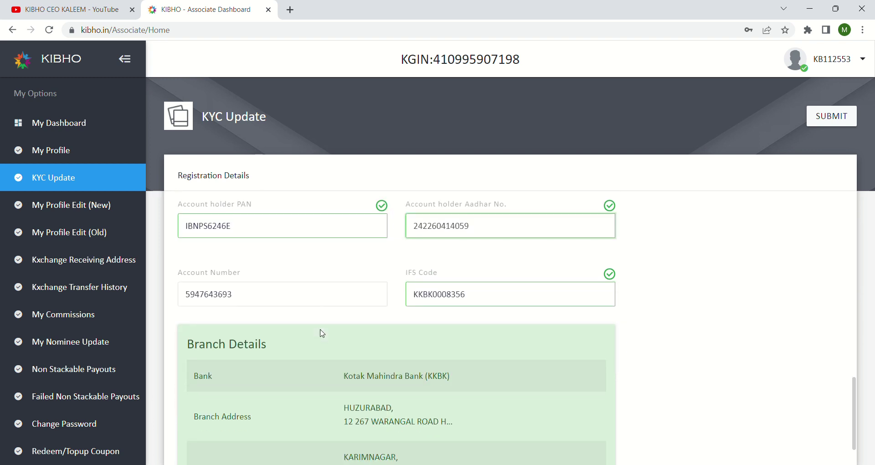
scroll(322, 333, up, 10)
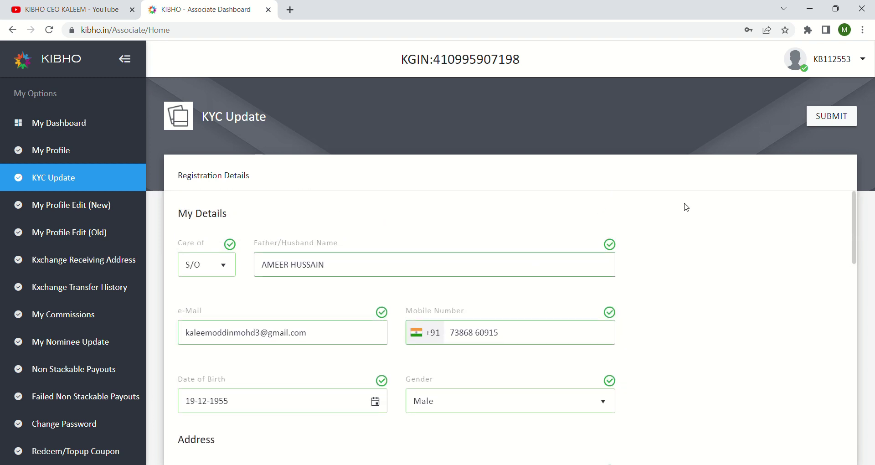
click(822, 123)
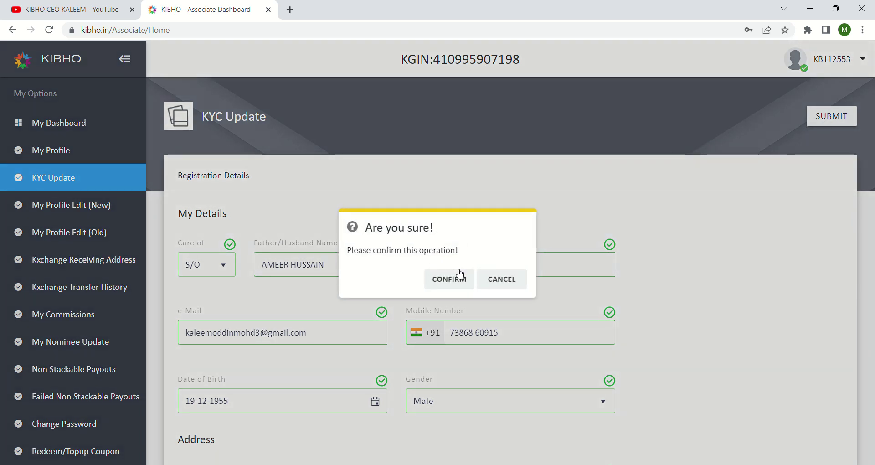
Confirm the KYC submission and dismiss the success message
click(458, 283)
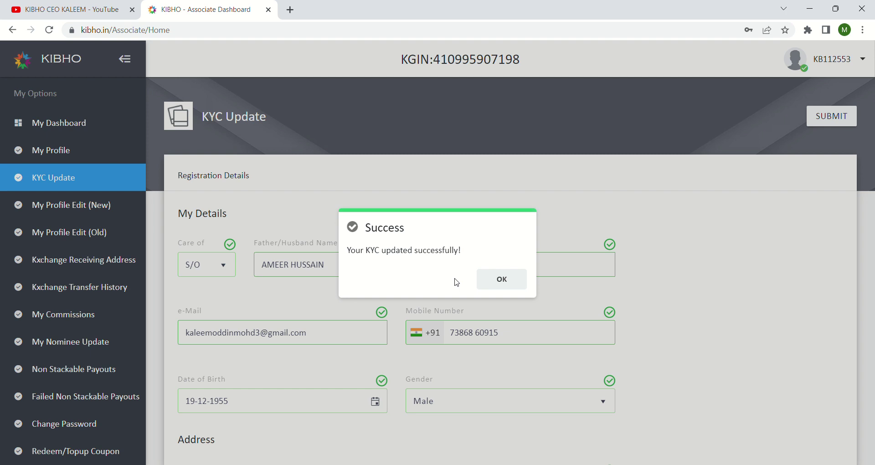
click(502, 280)
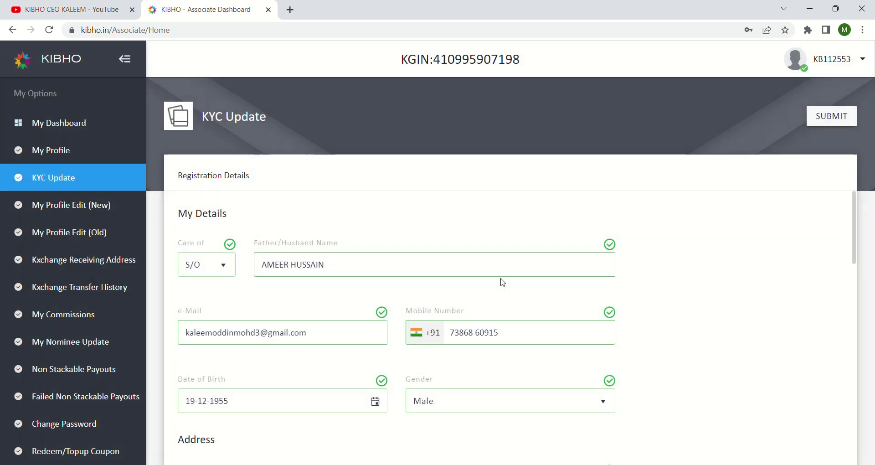